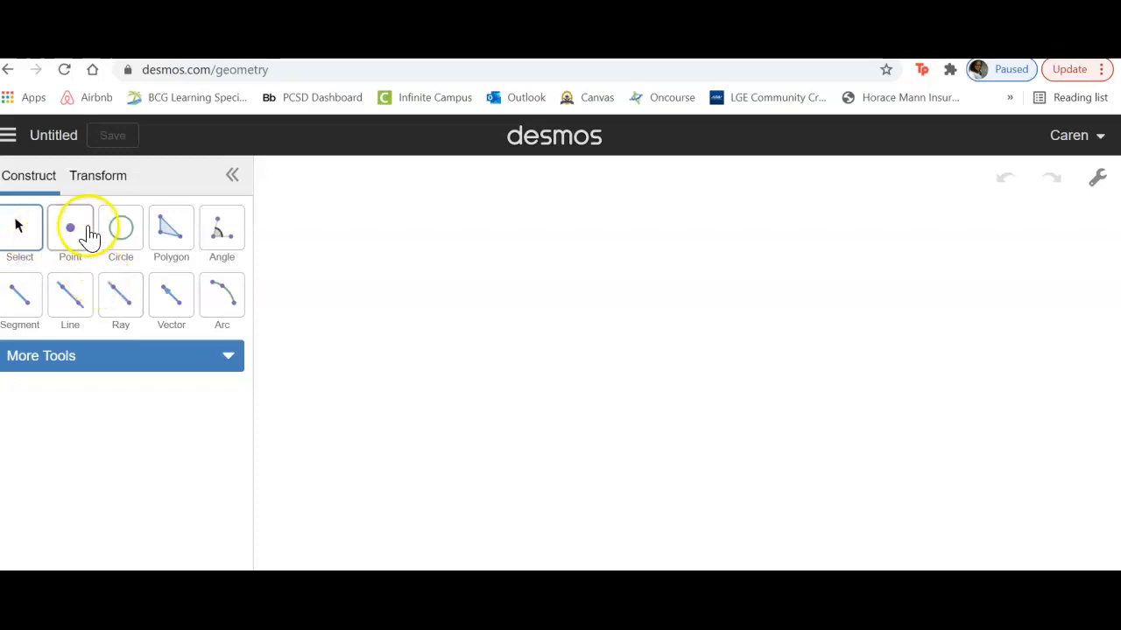
Step: Draw a closed triangle with the Polygon tool in the left half of the empty canvas
click(166, 237)
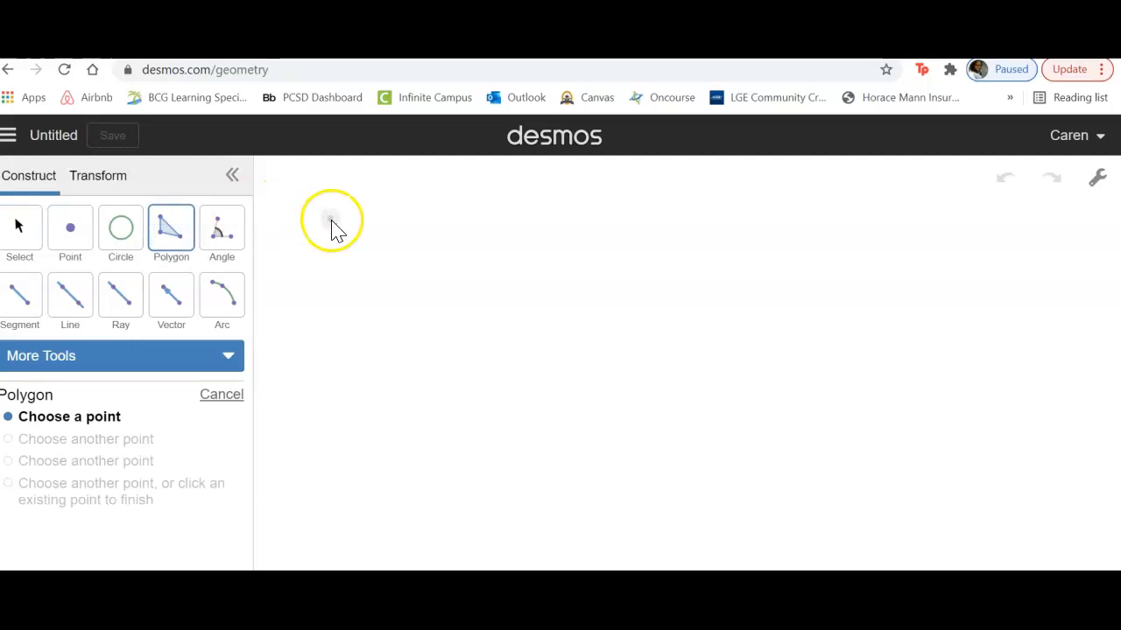
click(391, 262)
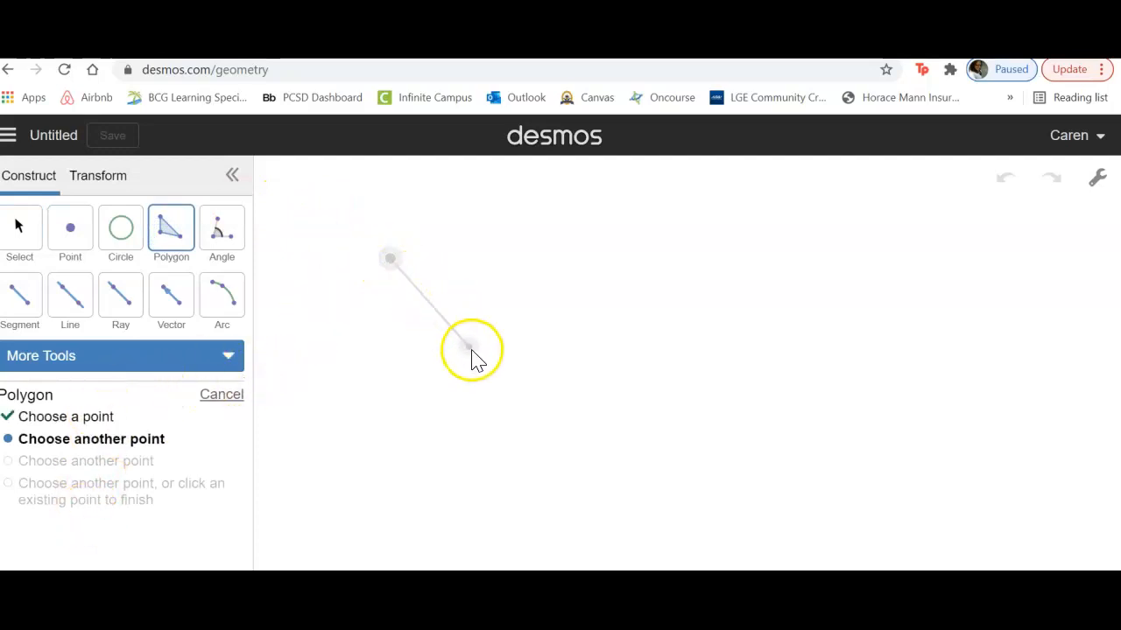
click(484, 367)
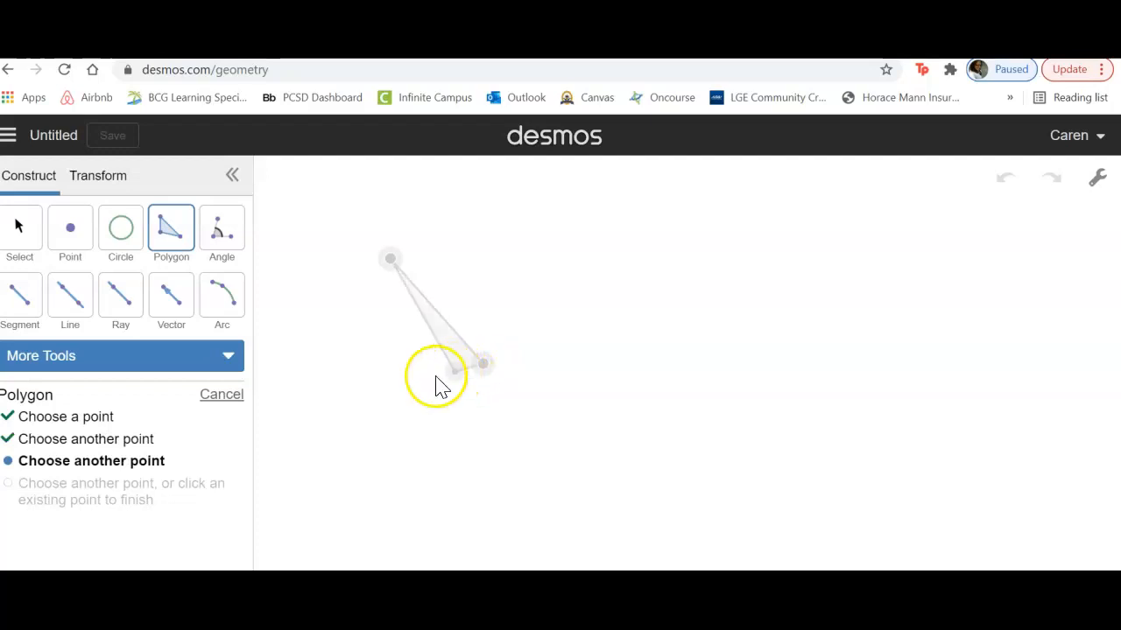
click(362, 401)
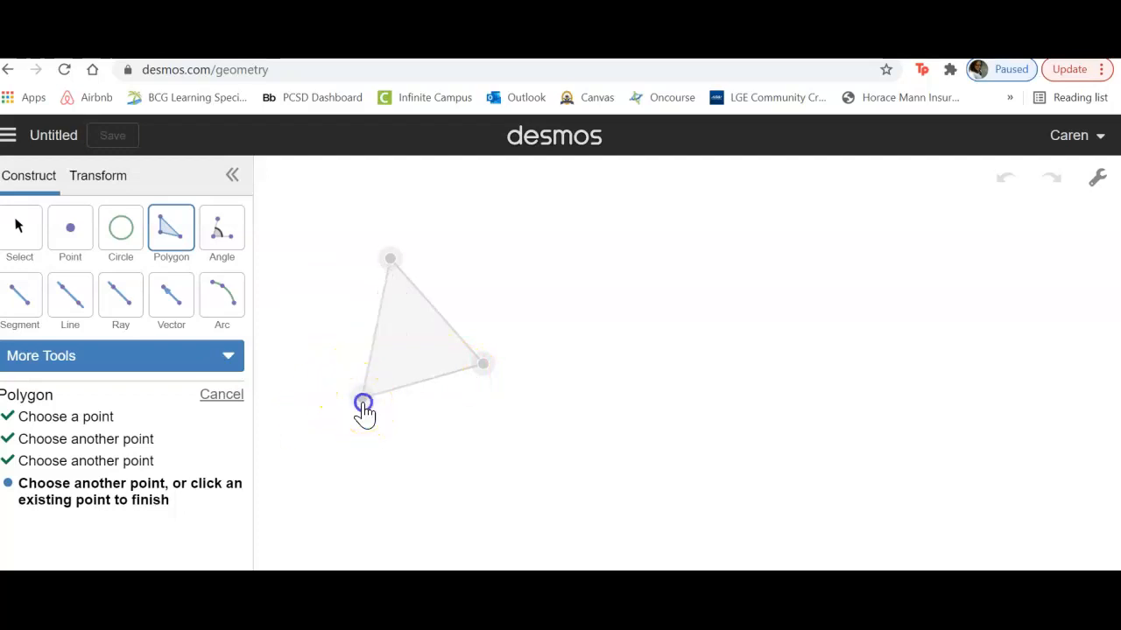
click(363, 403)
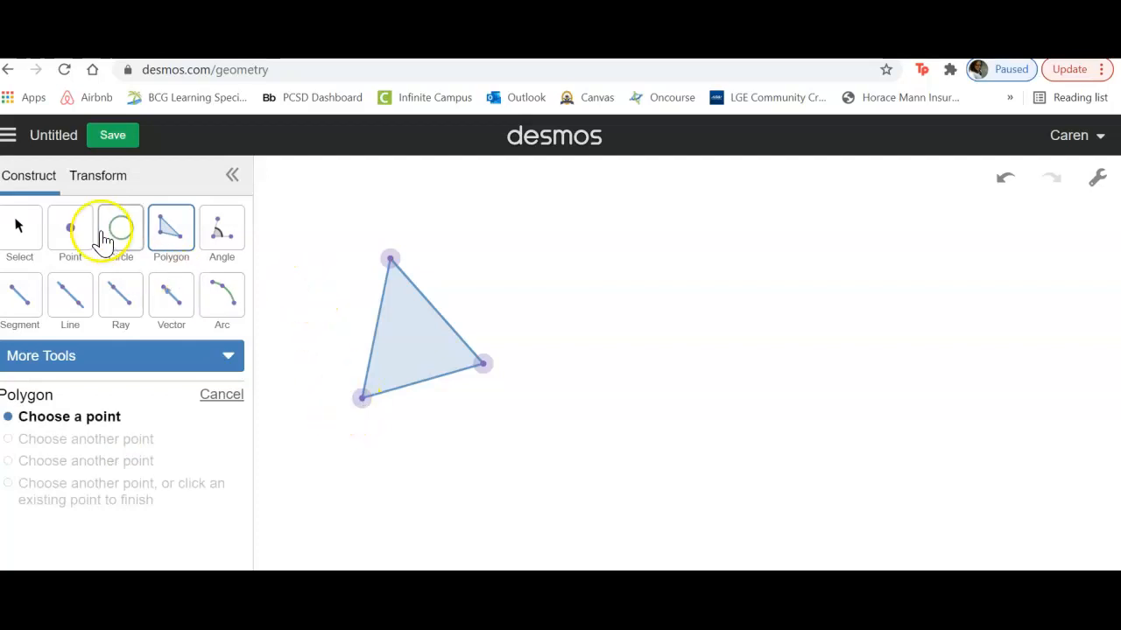
Step: Place a free point beside the triangle and draw a line slanting down to the right beyond that point
click(75, 229)
click(592, 300)
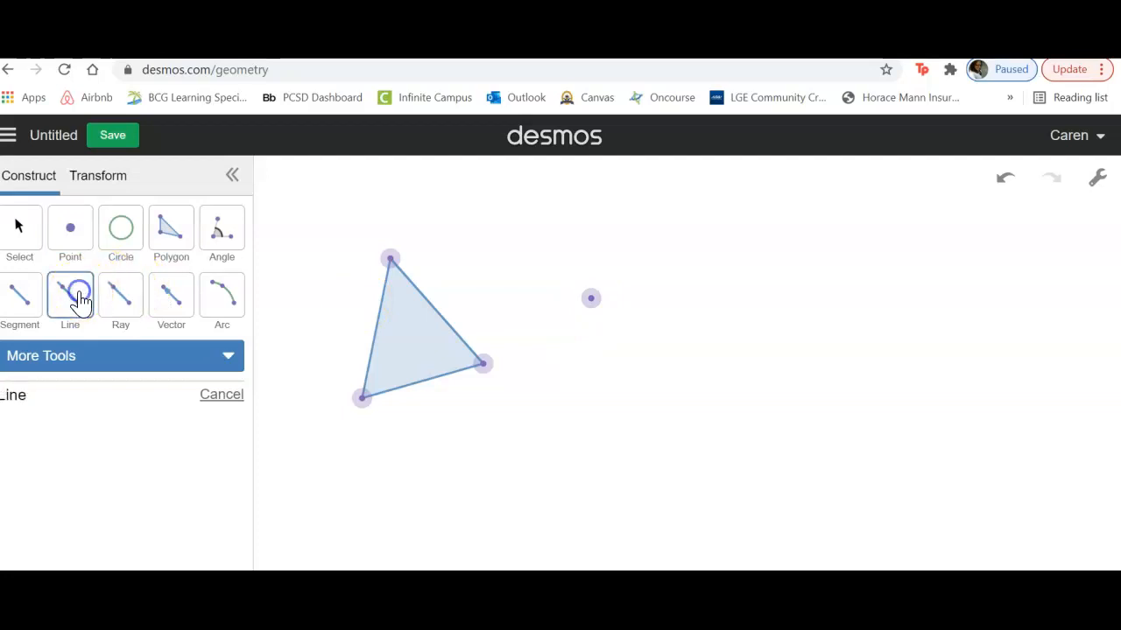
click(610, 191)
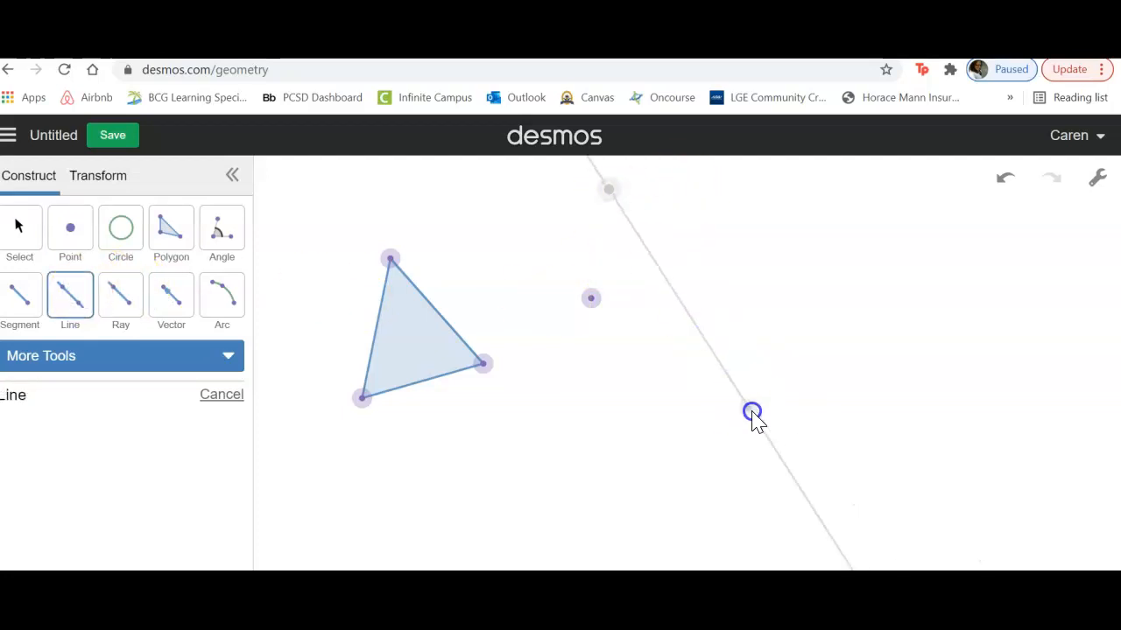
click(776, 476)
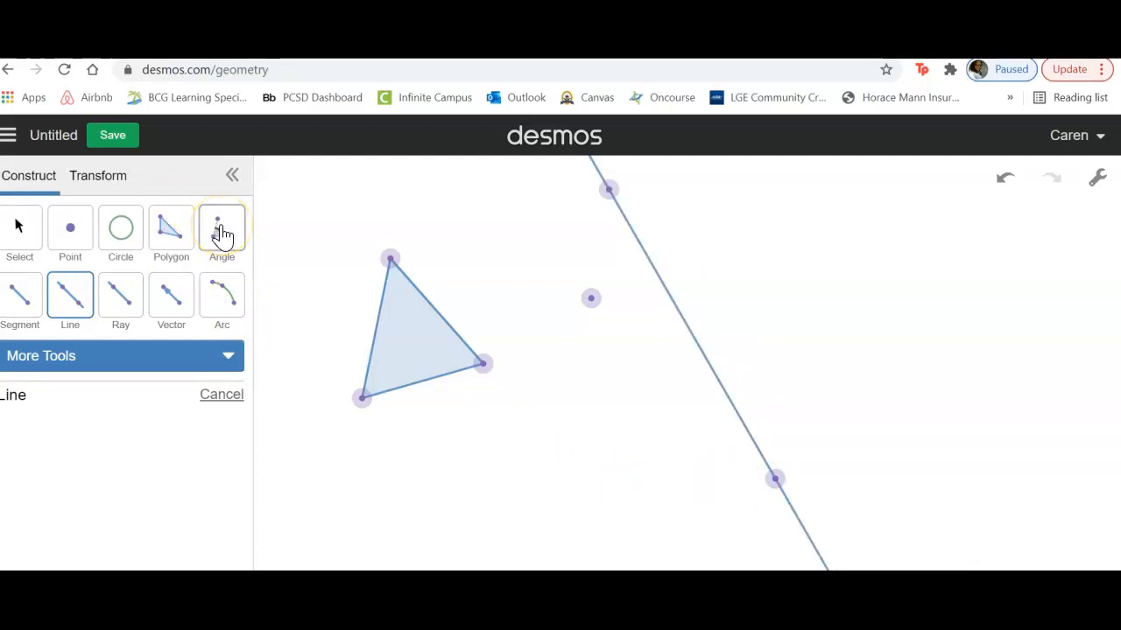
Step: Construct the midpoint of the triangle's lower side
click(226, 358)
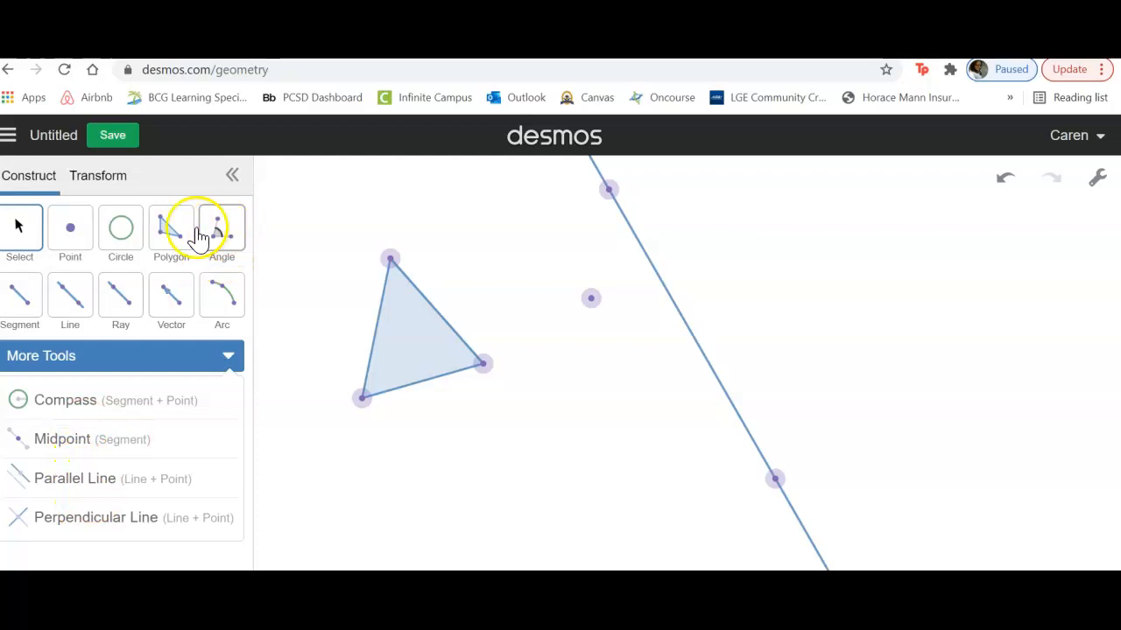
click(21, 230)
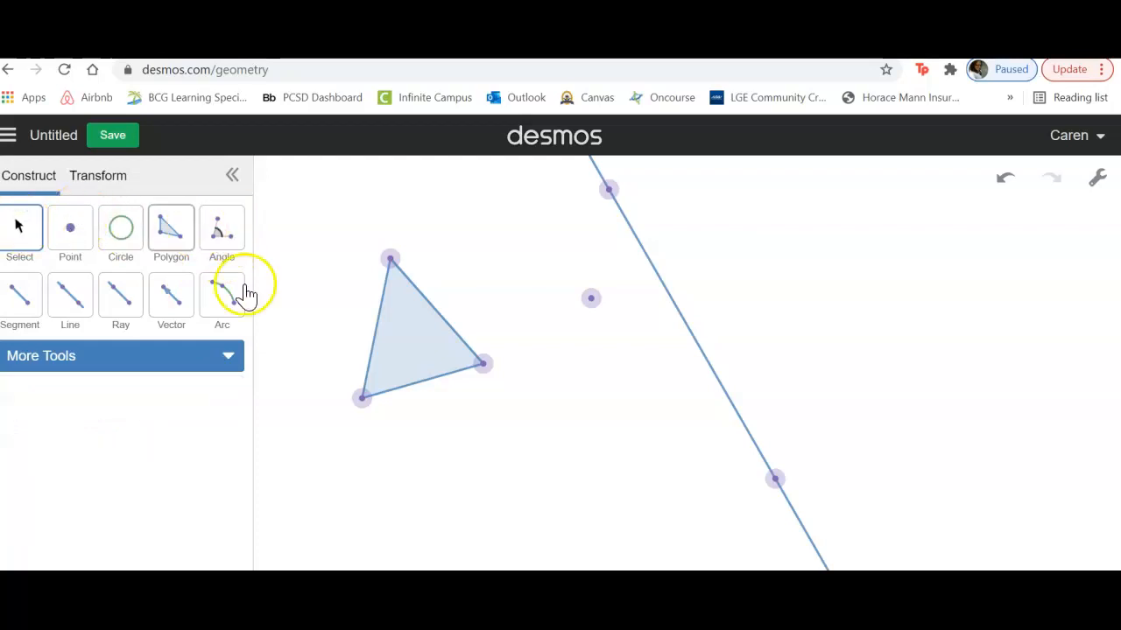
click(423, 383)
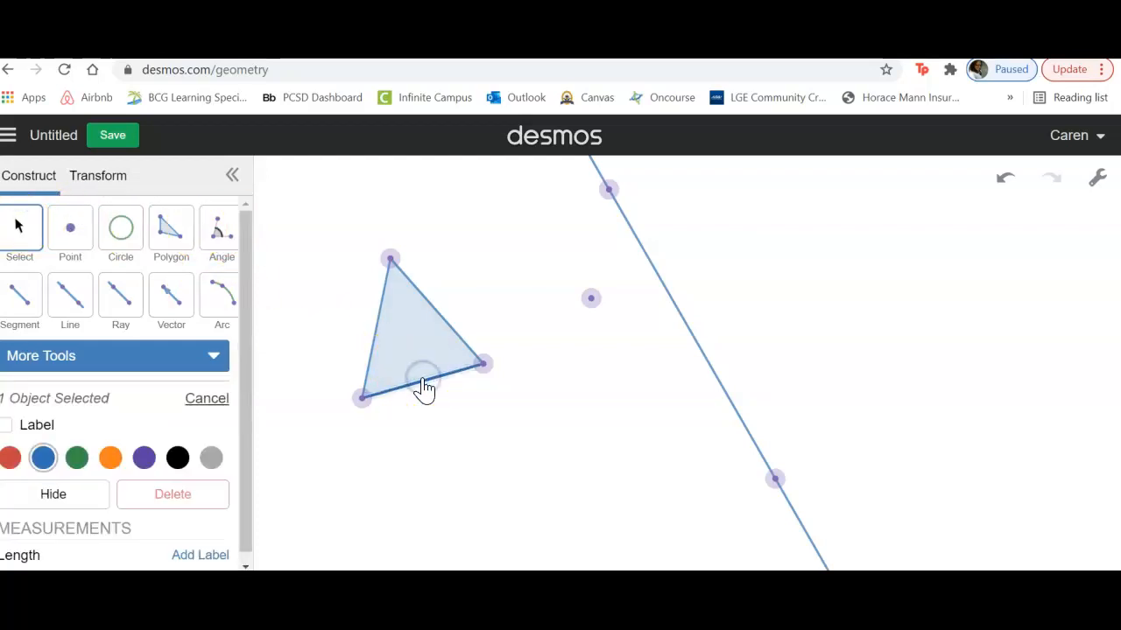
click(214, 357)
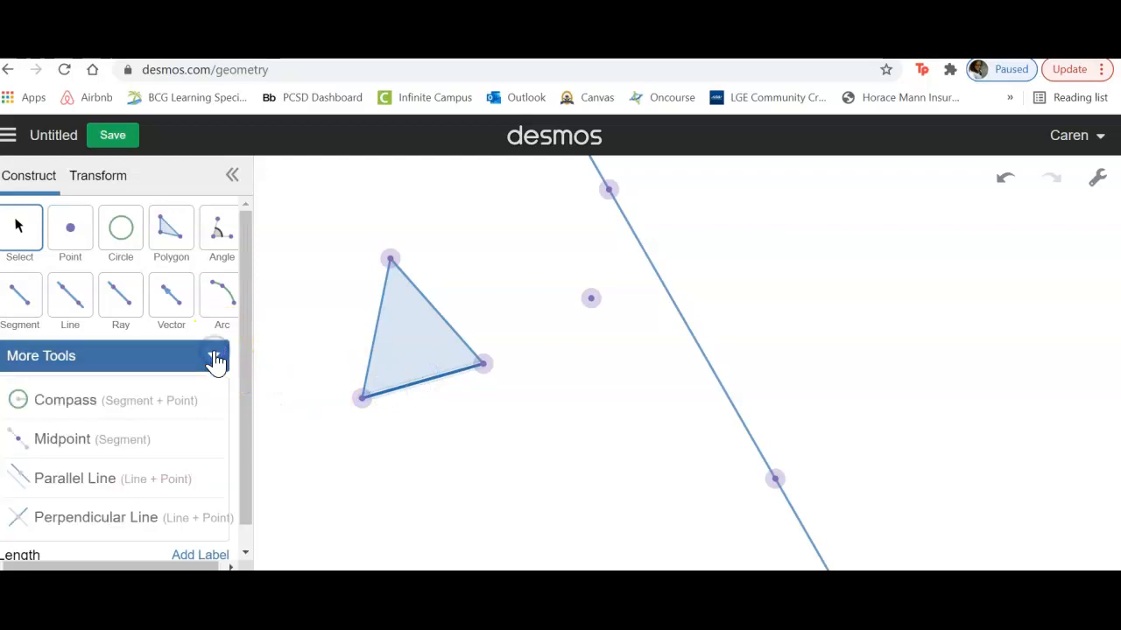
click(63, 440)
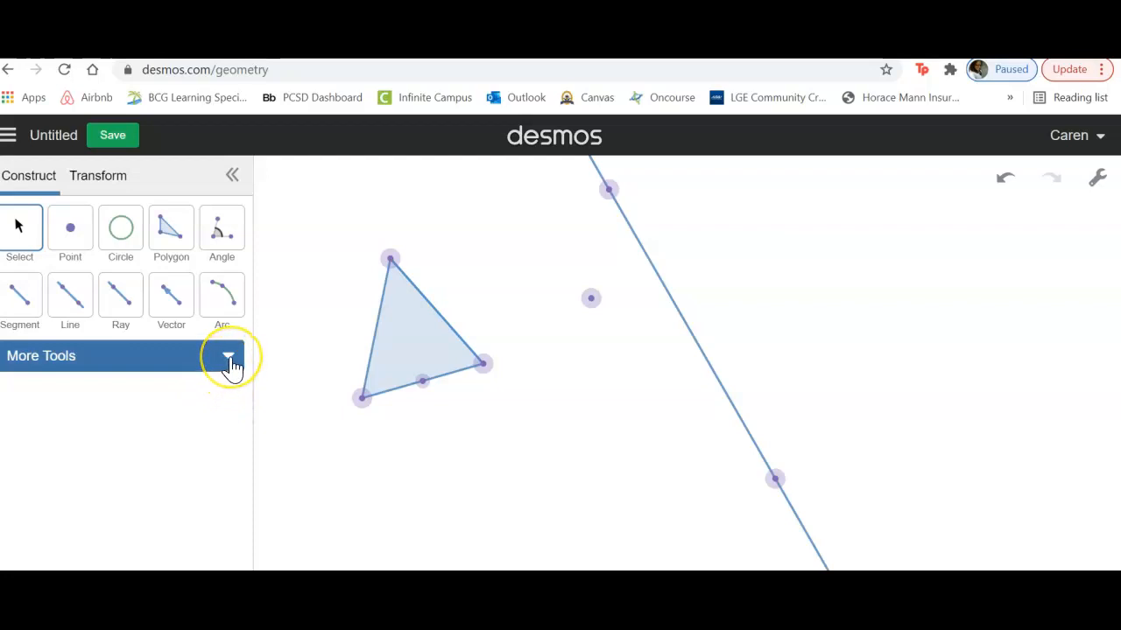
Step: Define a reflection across the slanted line and apply it to the triangle
click(102, 181)
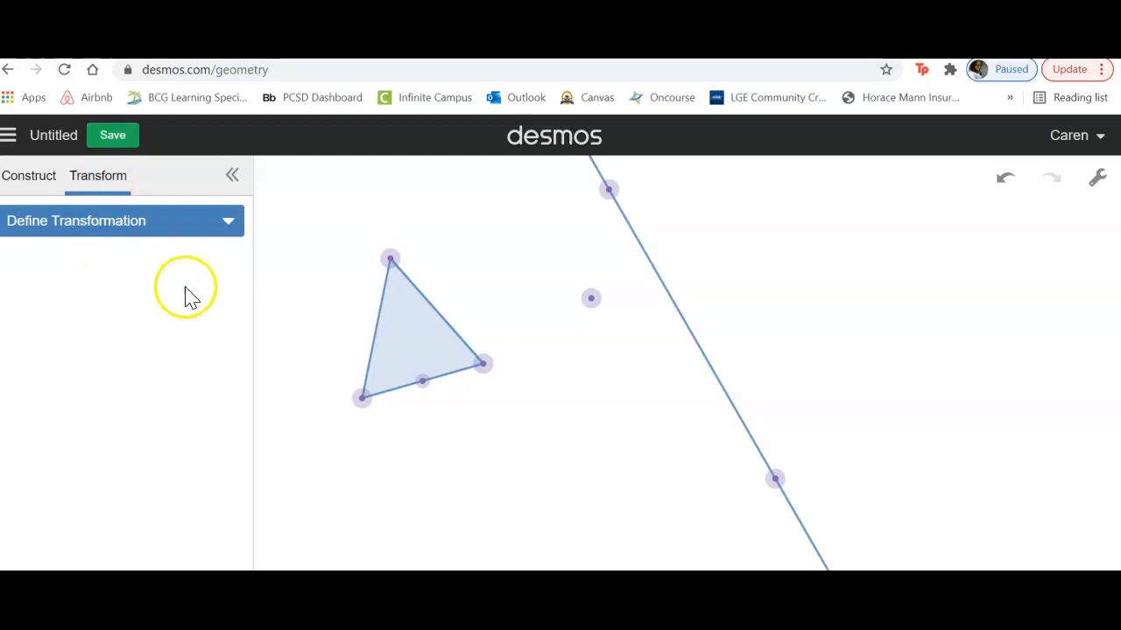
click(225, 226)
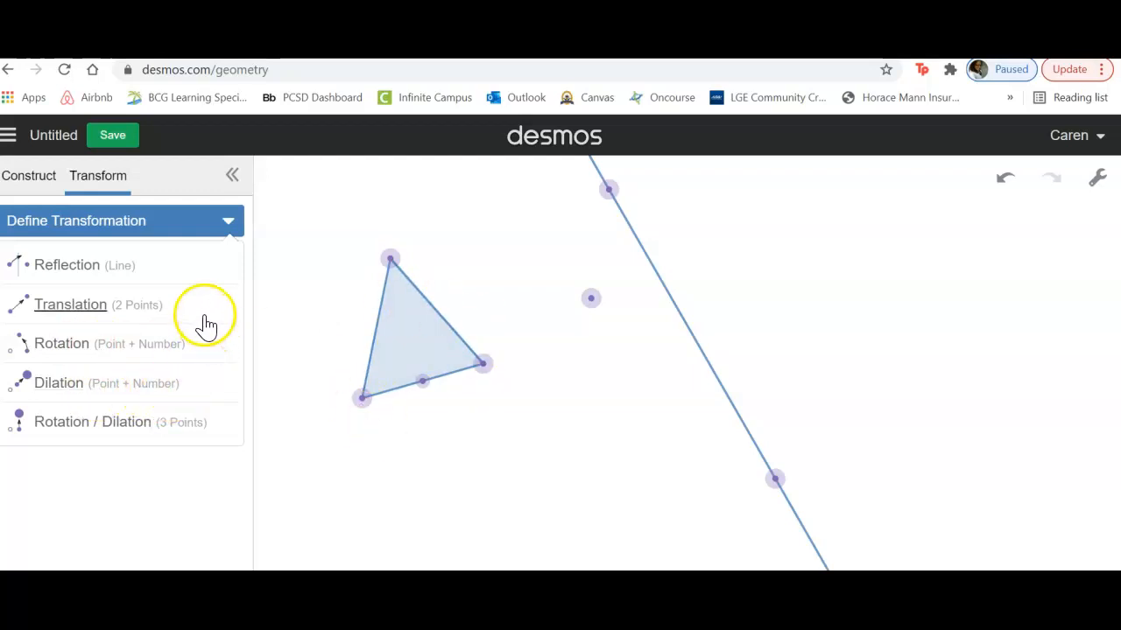
click(77, 273)
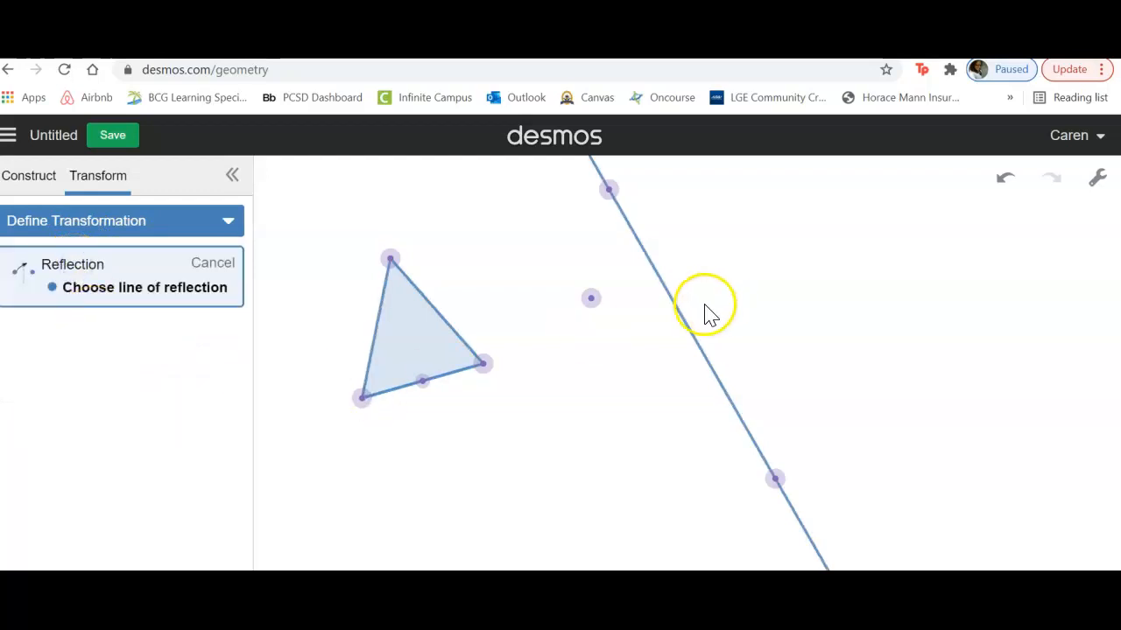
click(681, 324)
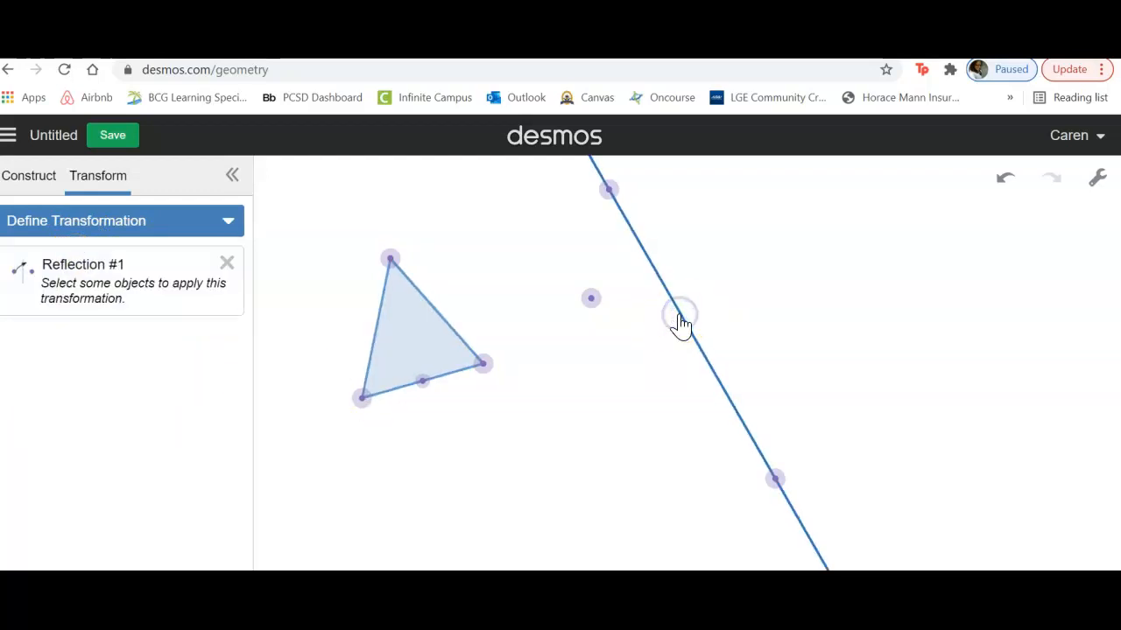
click(401, 342)
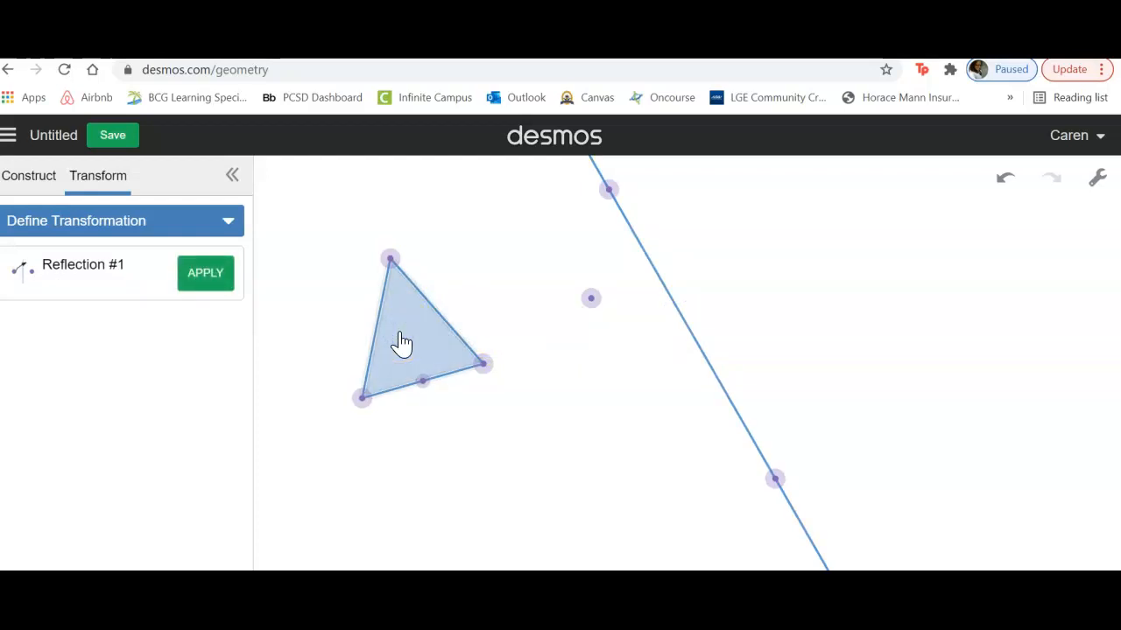
click(201, 278)
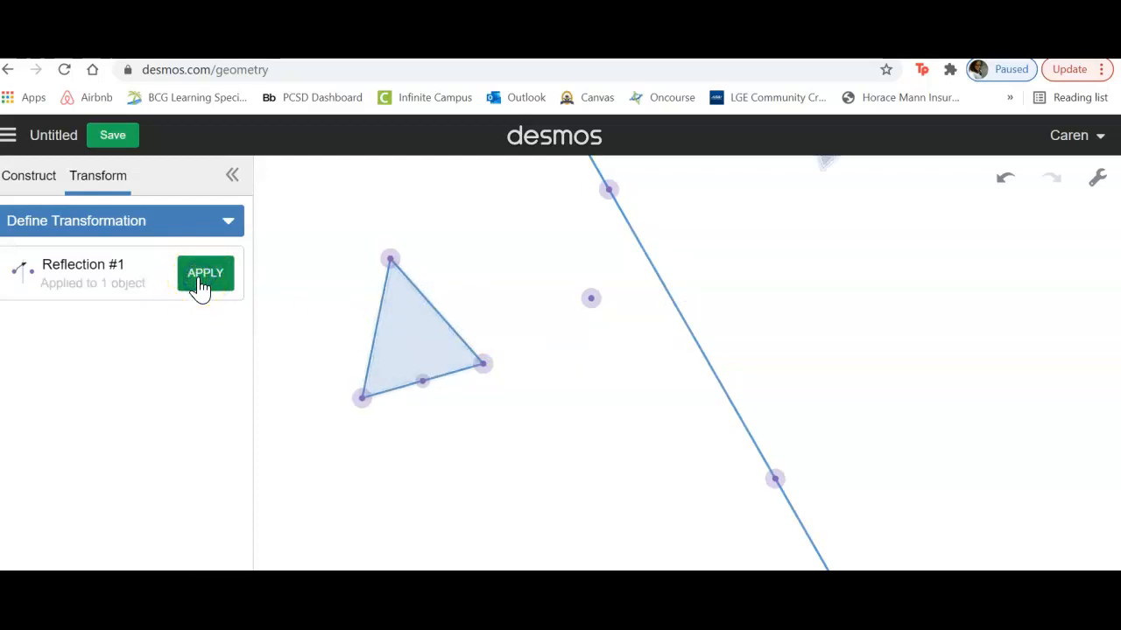
Step: Try moving the reflected triangle down beside the slanted line, and undo that move
click(872, 296)
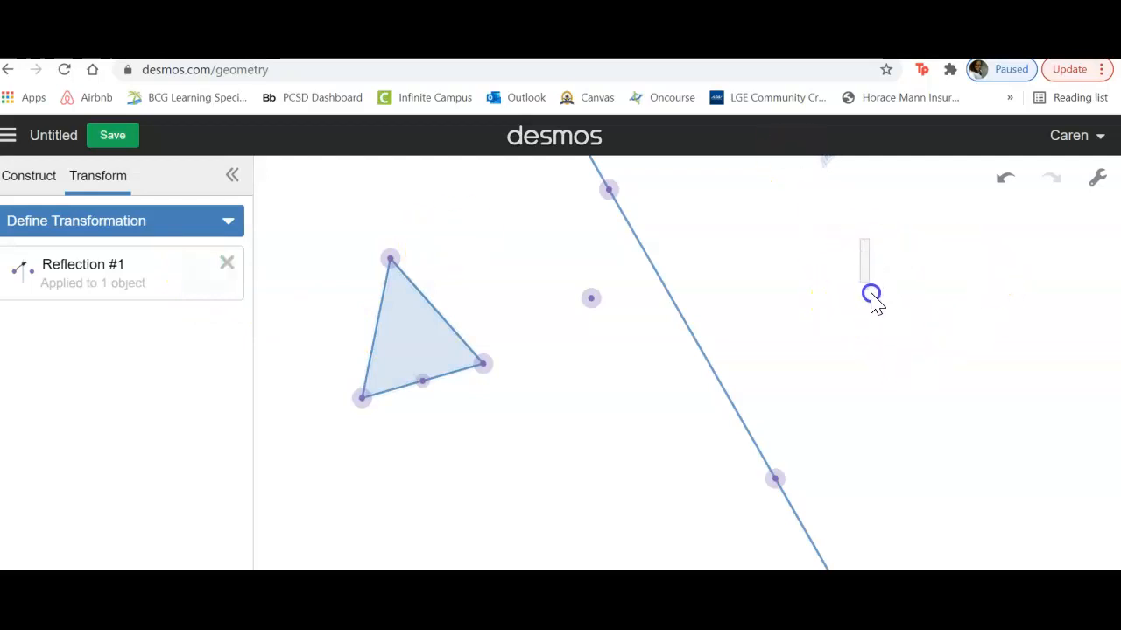
drag(826, 170, 809, 393)
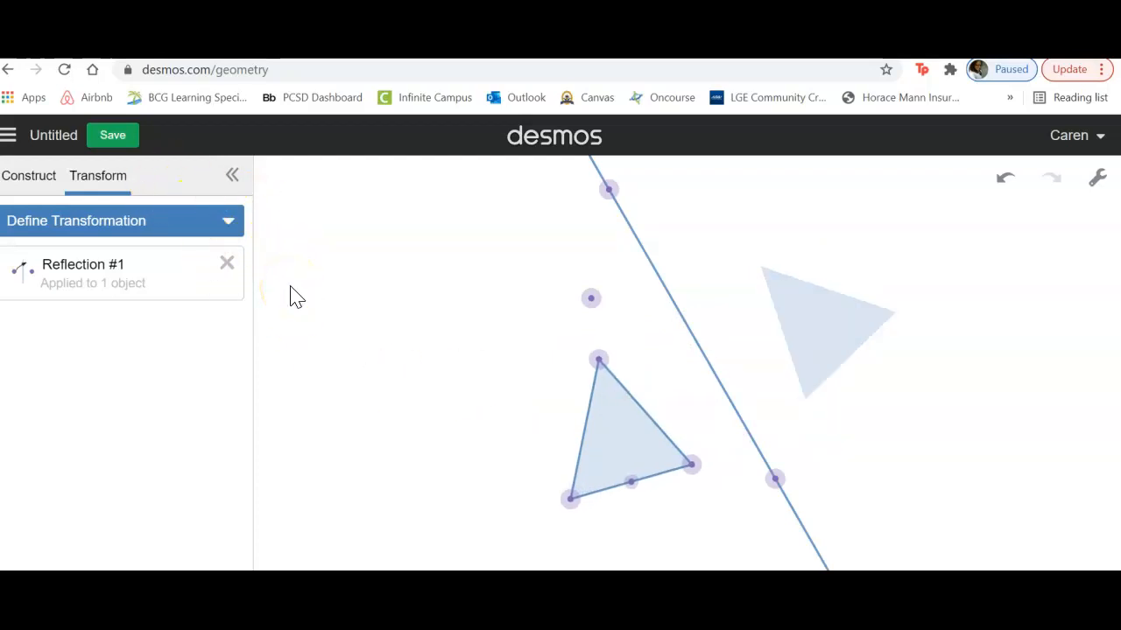
key(ctrl+z)
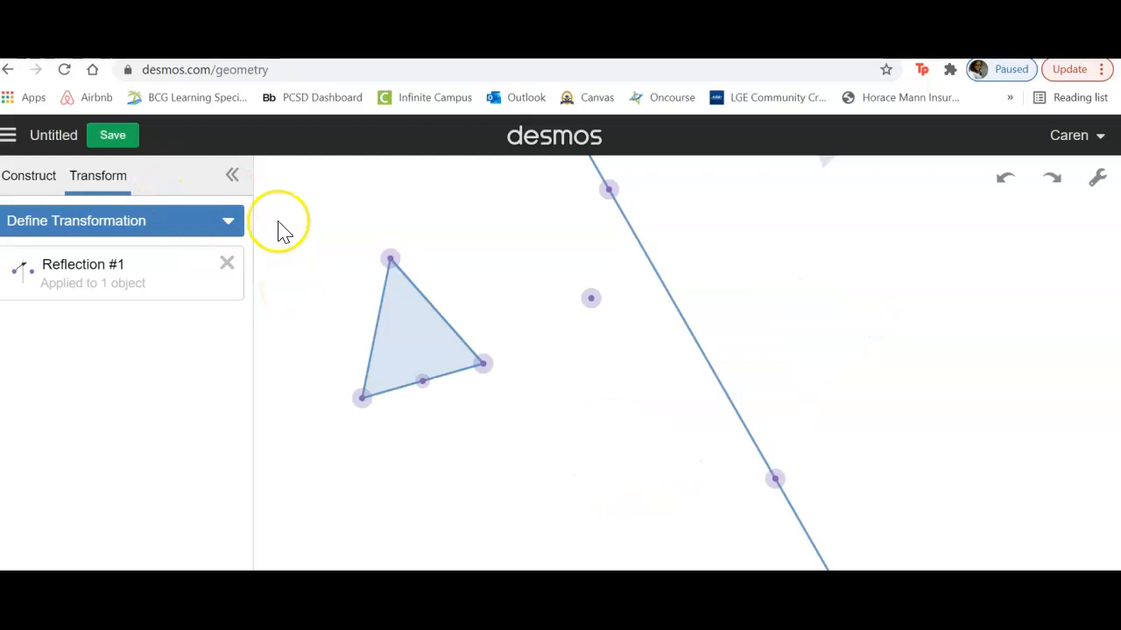
Step: Define a 90-degree rotation about the free point and apply it to the triangle
click(230, 221)
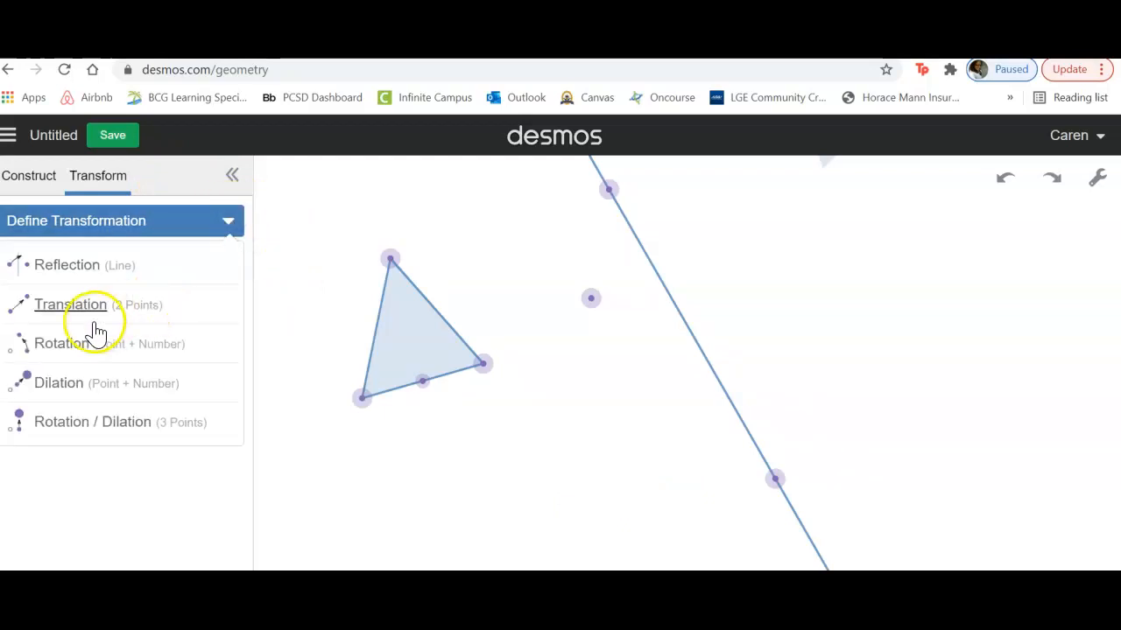
click(68, 346)
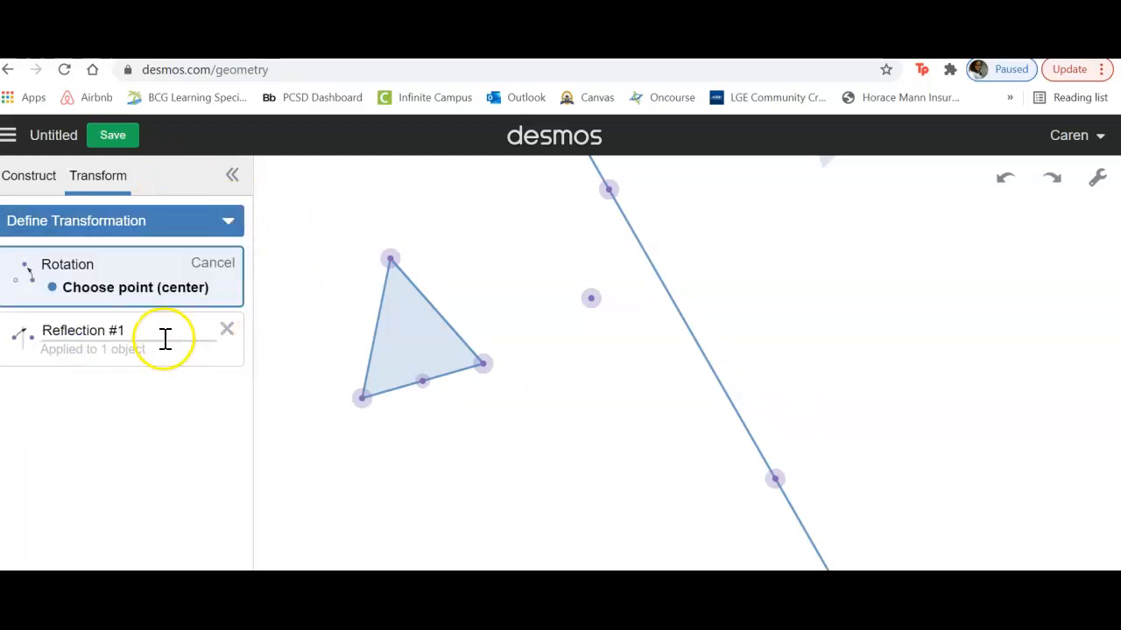
click(594, 301)
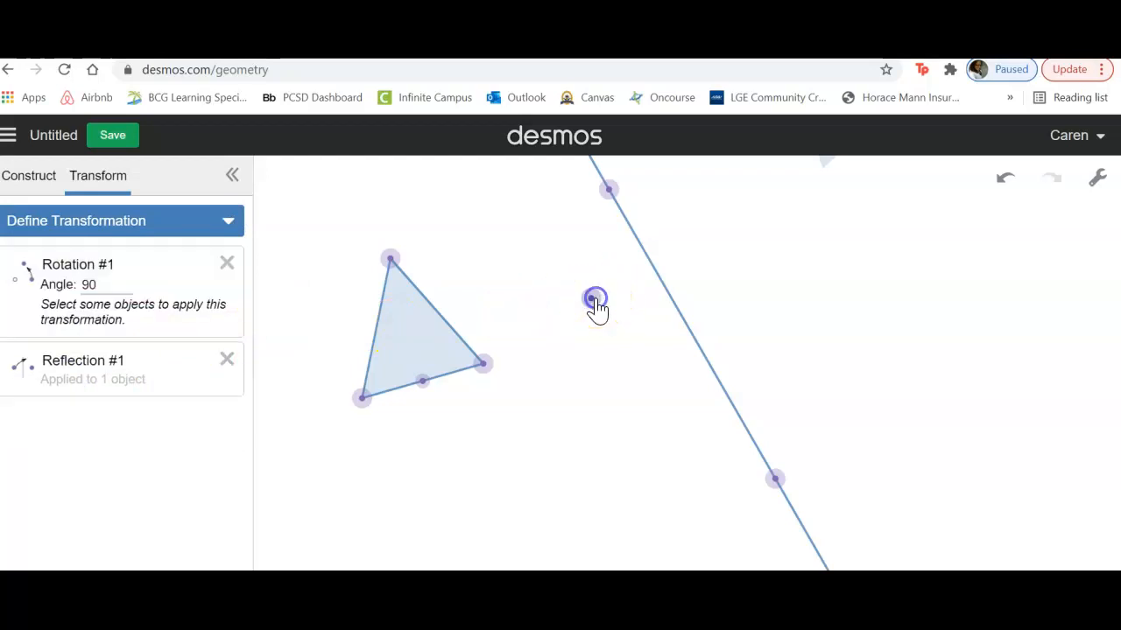
click(435, 350)
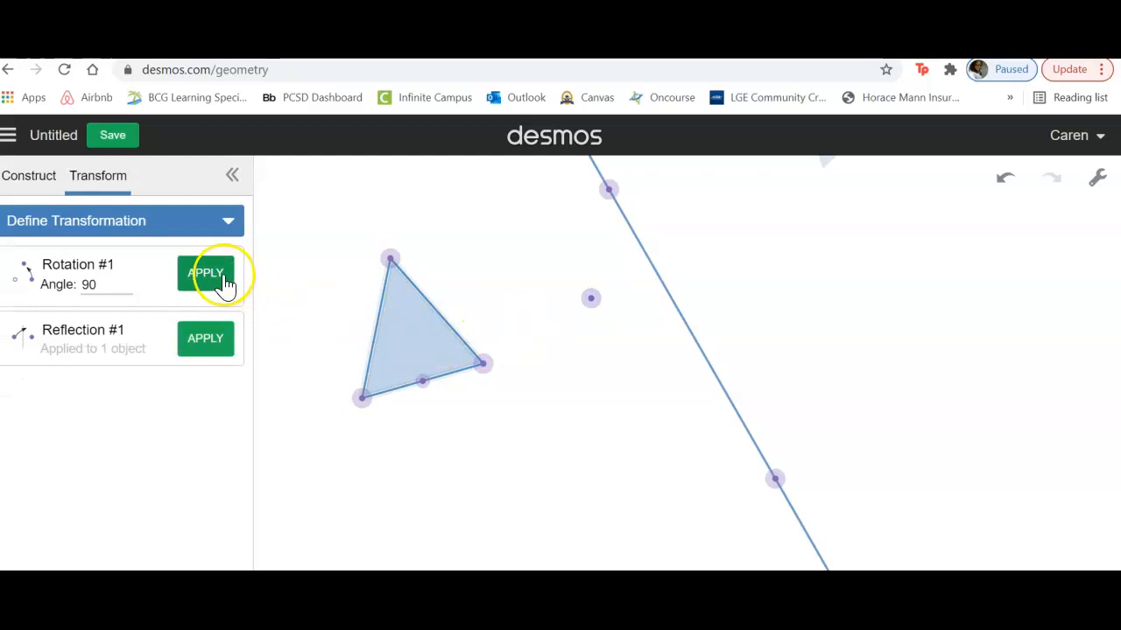
click(224, 289)
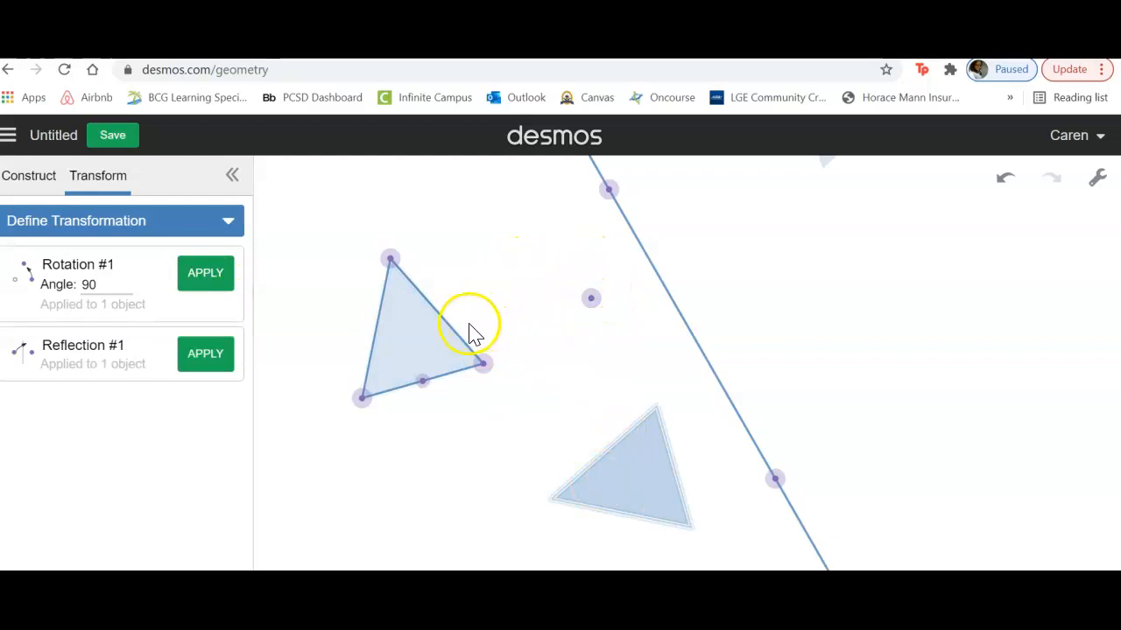
Step: Delete Reflection #1 and reposition the original triangle and its rotated image around the rotation center
click(442, 342)
drag(442, 341, 517, 304)
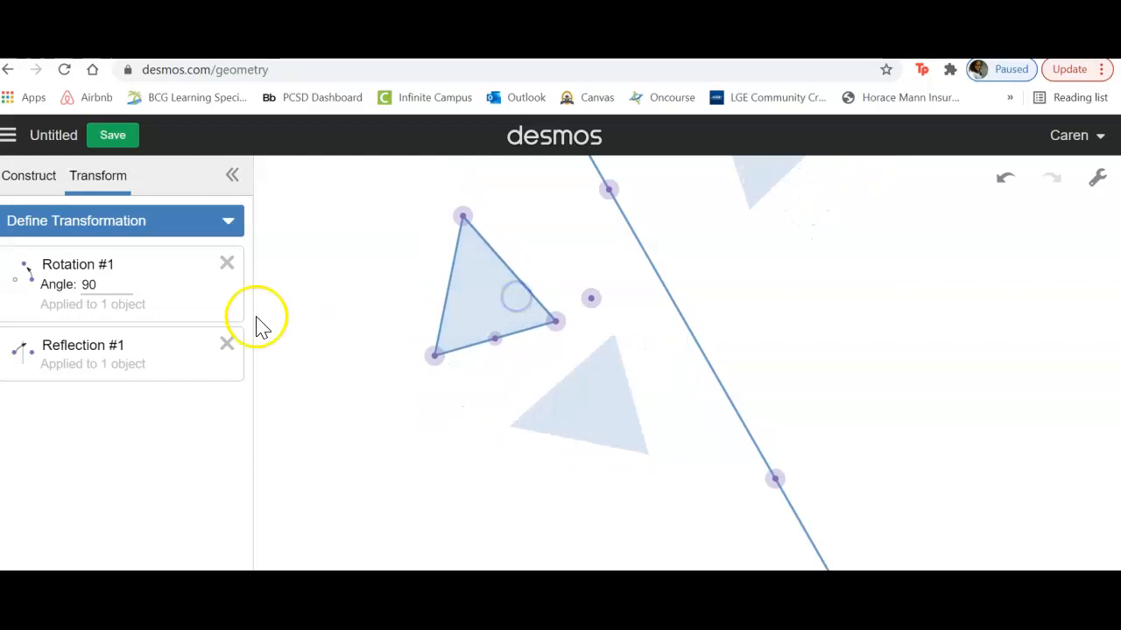
click(223, 348)
click(561, 322)
drag(601, 389, 571, 416)
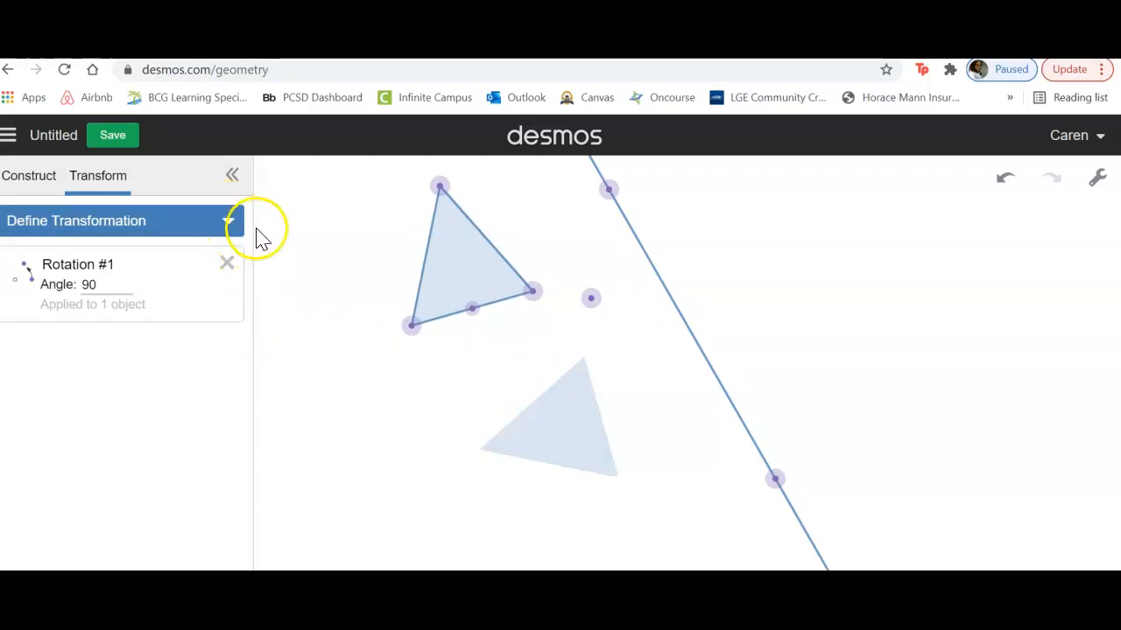
Step: Show the background grid on the canvas
click(55, 184)
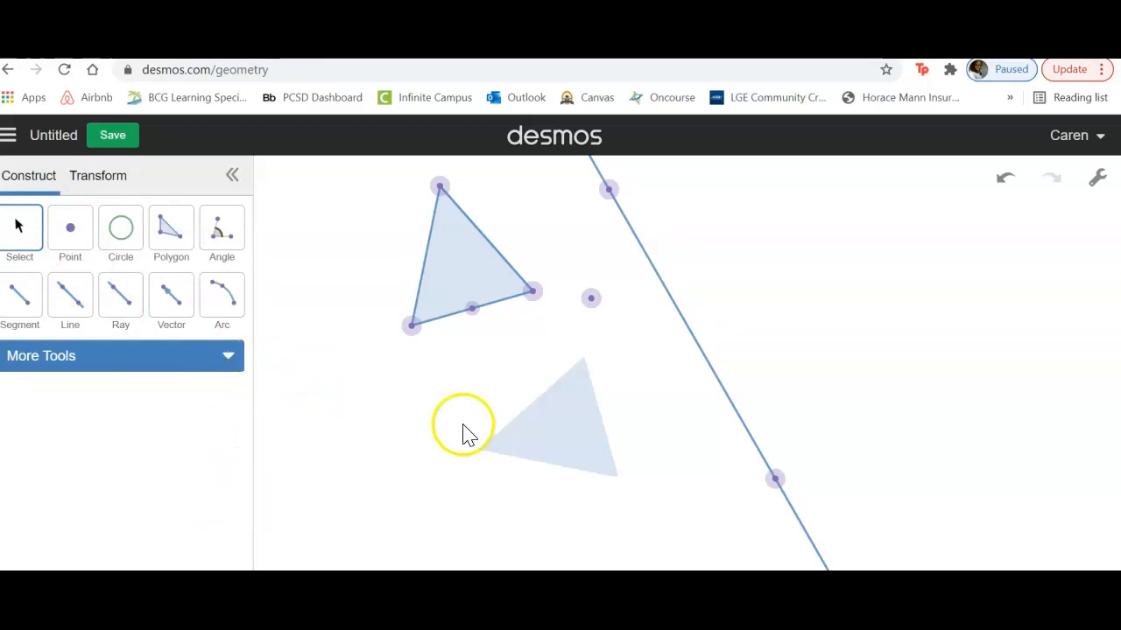
click(1098, 184)
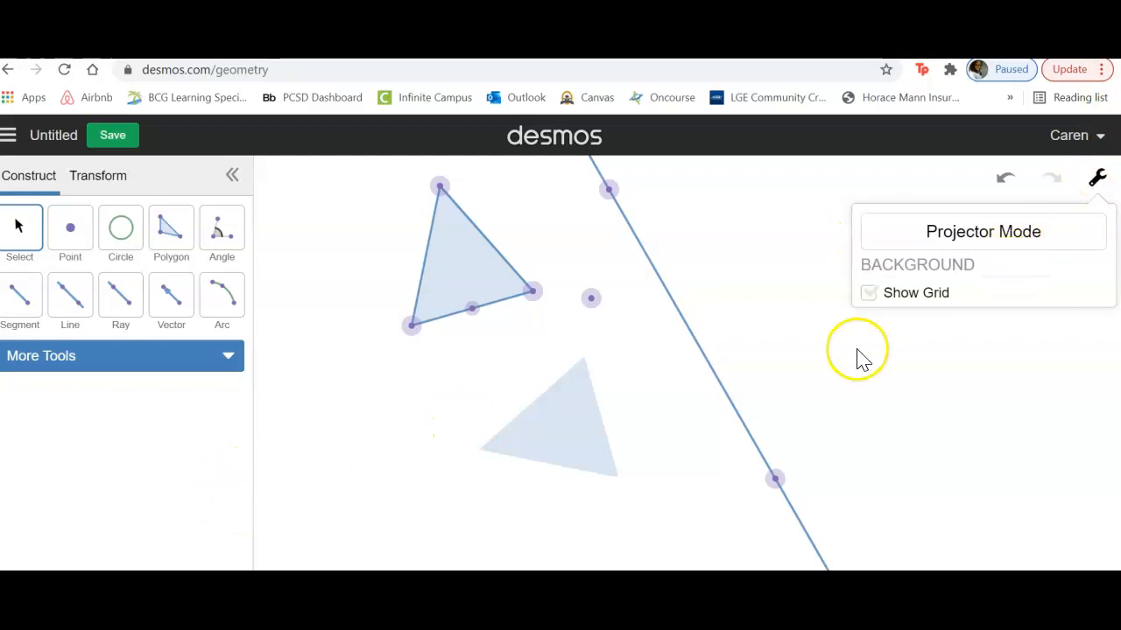
click(868, 294)
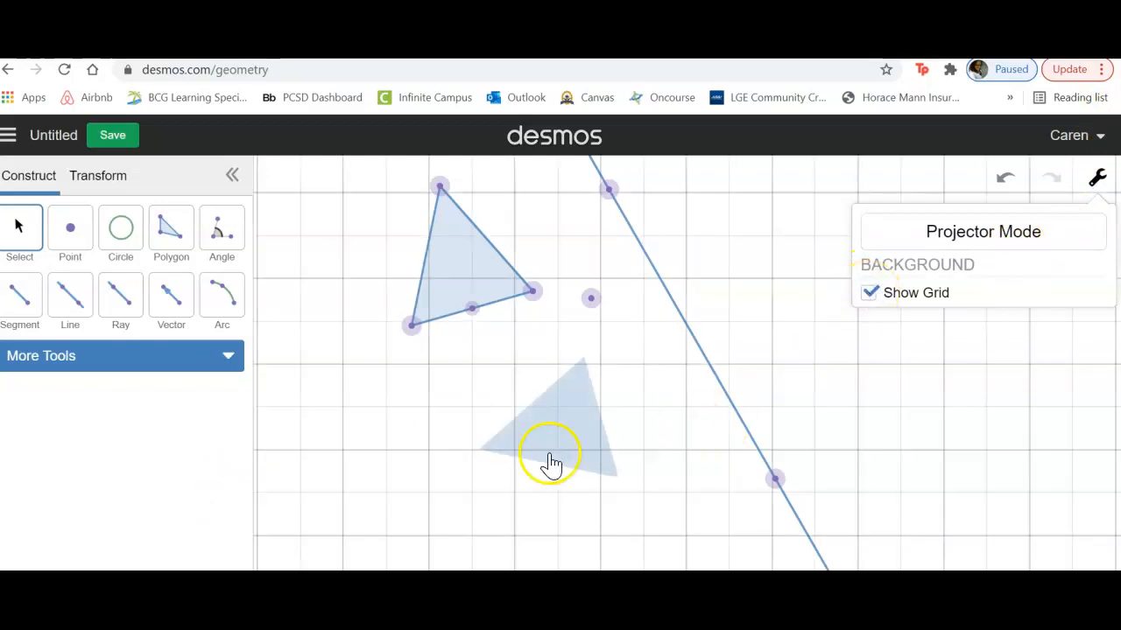
Step: Reposition both points of the slanted line so that it runs vertically along a grid line
click(768, 487)
drag(768, 487, 608, 534)
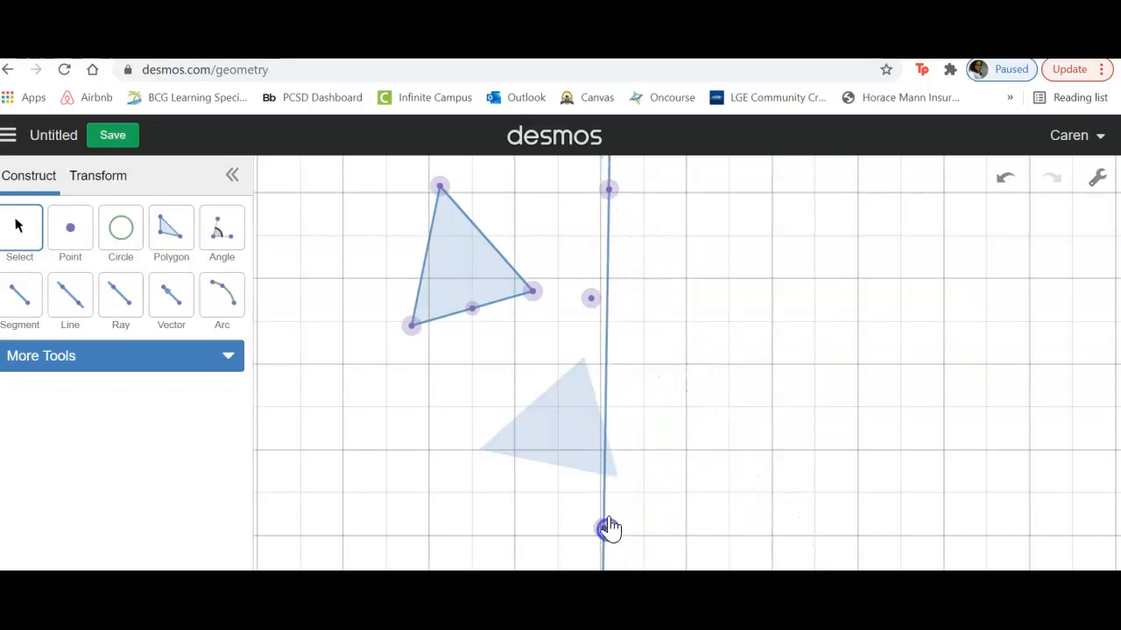
drag(608, 200, 602, 200)
Step: Draw a horizontal line along a grid line through the rotated triangle, crossing the vertical line
click(68, 307)
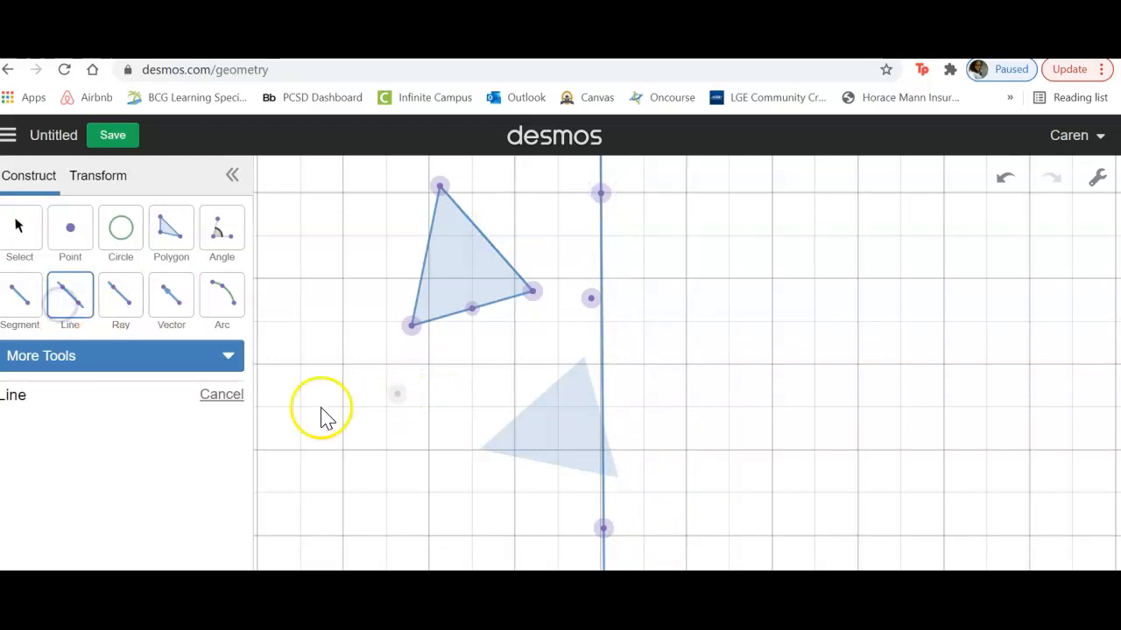
click(268, 450)
click(772, 451)
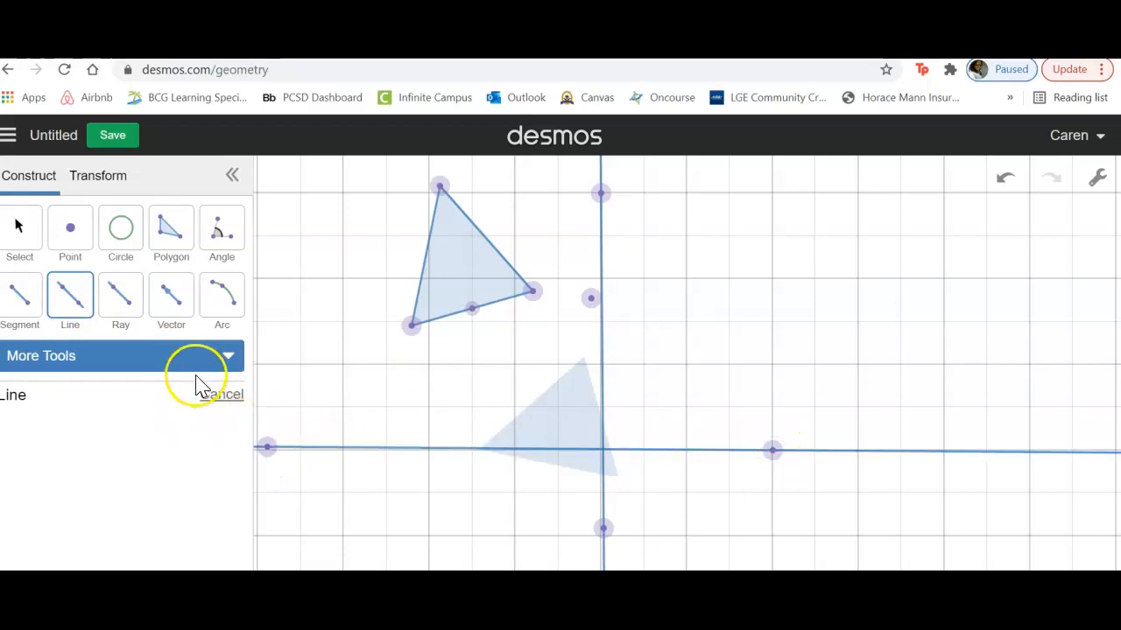
Step: Recolor the horizontal line and the vertical line green so that both axis-like lines match
click(238, 347)
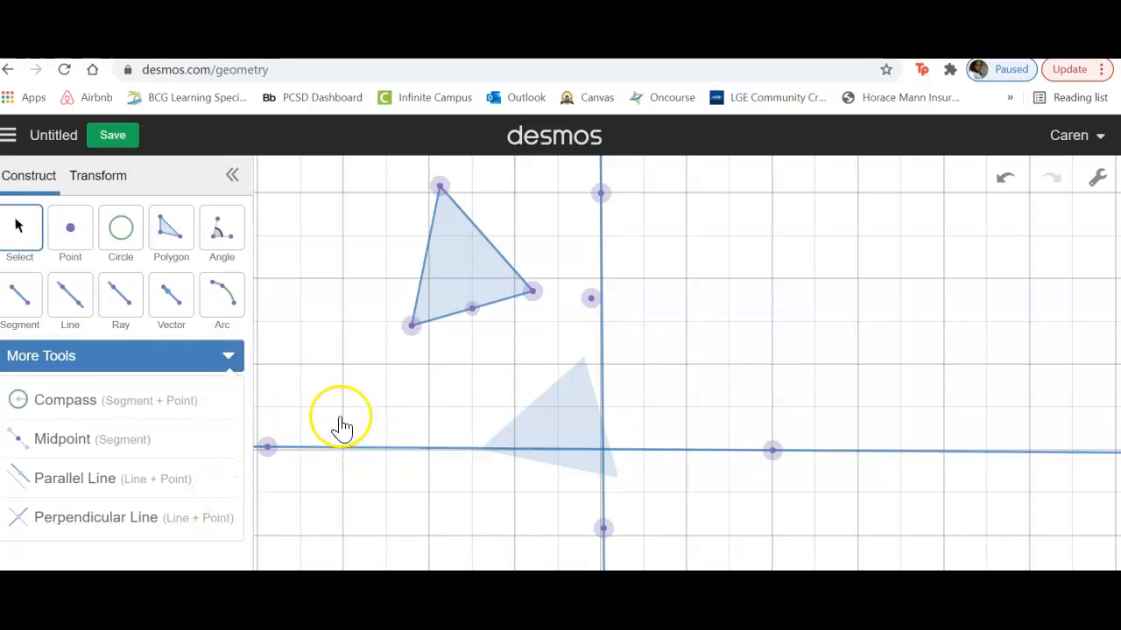
click(20, 230)
click(366, 450)
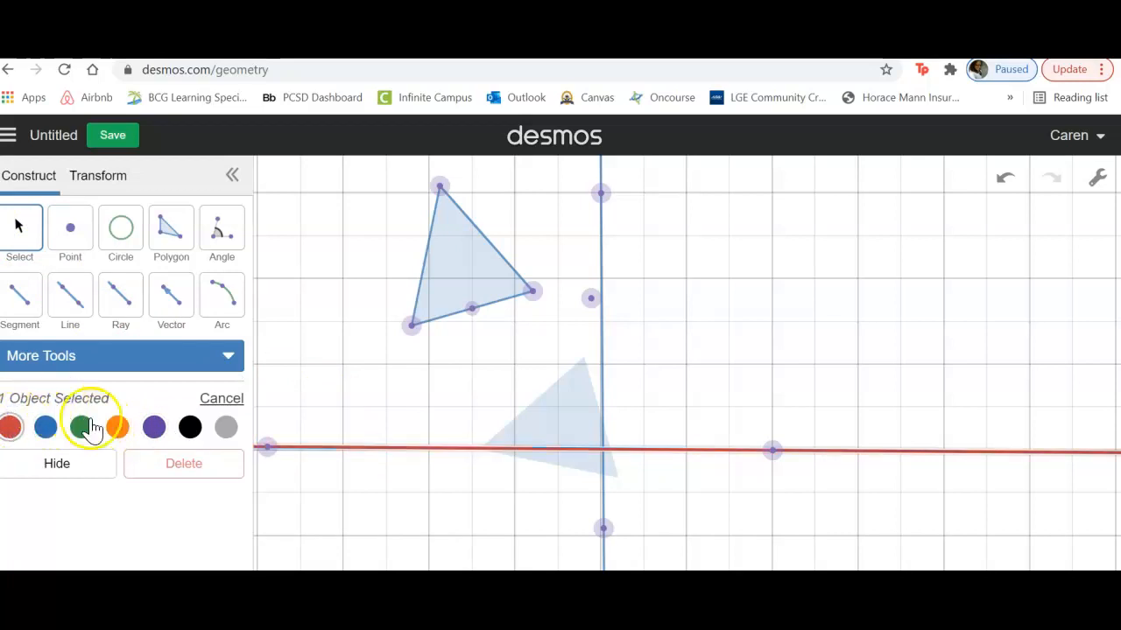
click(154, 426)
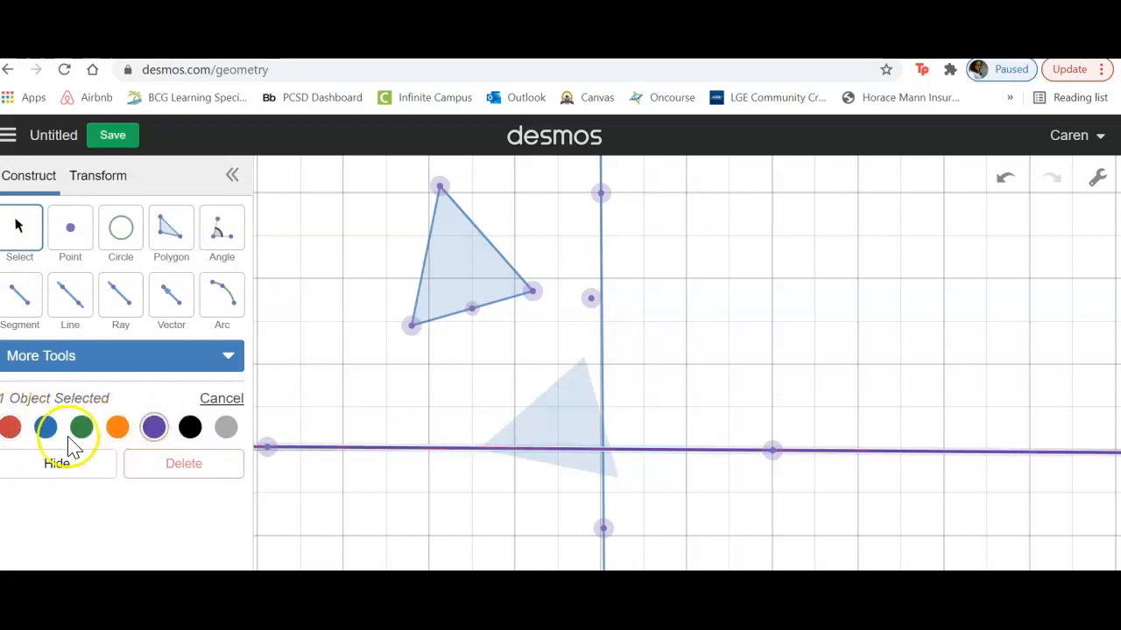
click(83, 428)
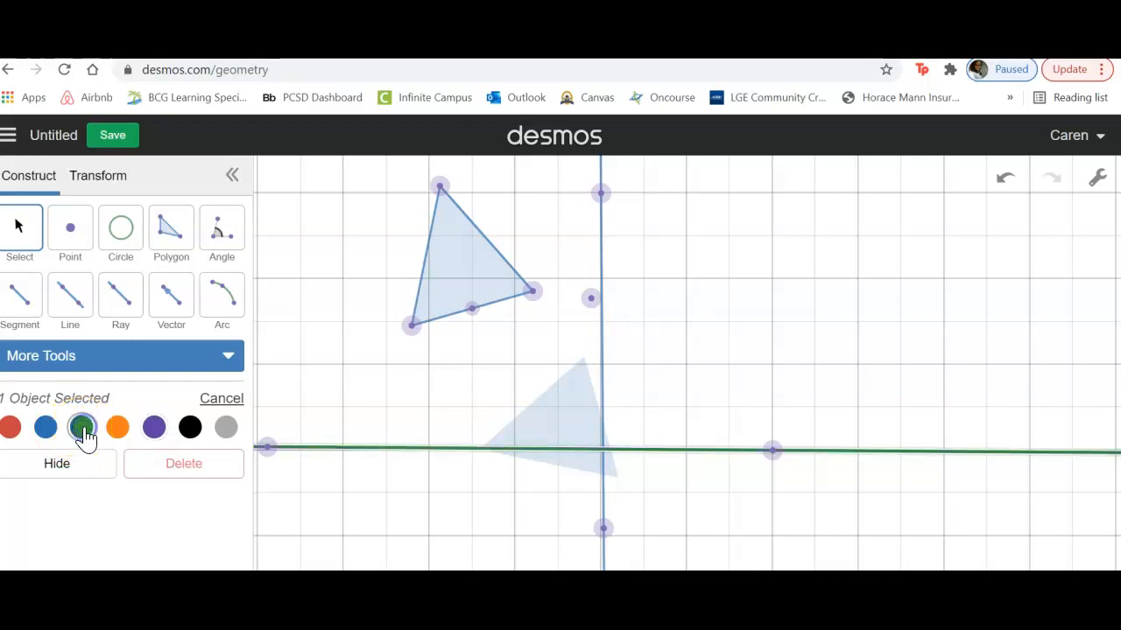
click(603, 271)
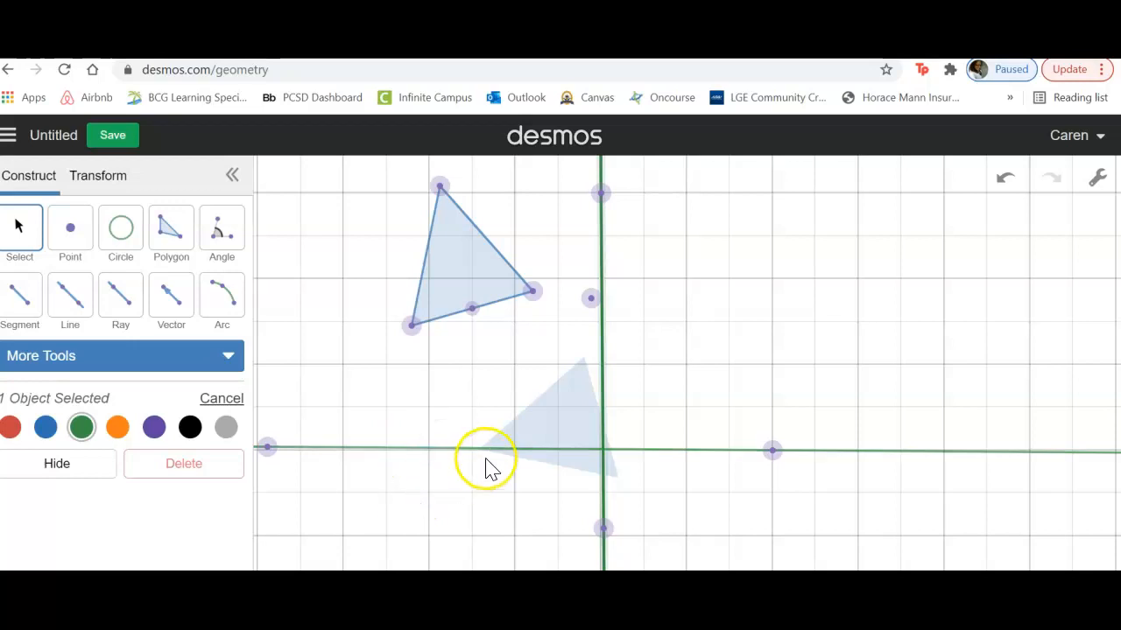
Step: Move the rotation center onto the intersection of the two lines and the original triangle into the first quadrant
drag(593, 299, 600, 452)
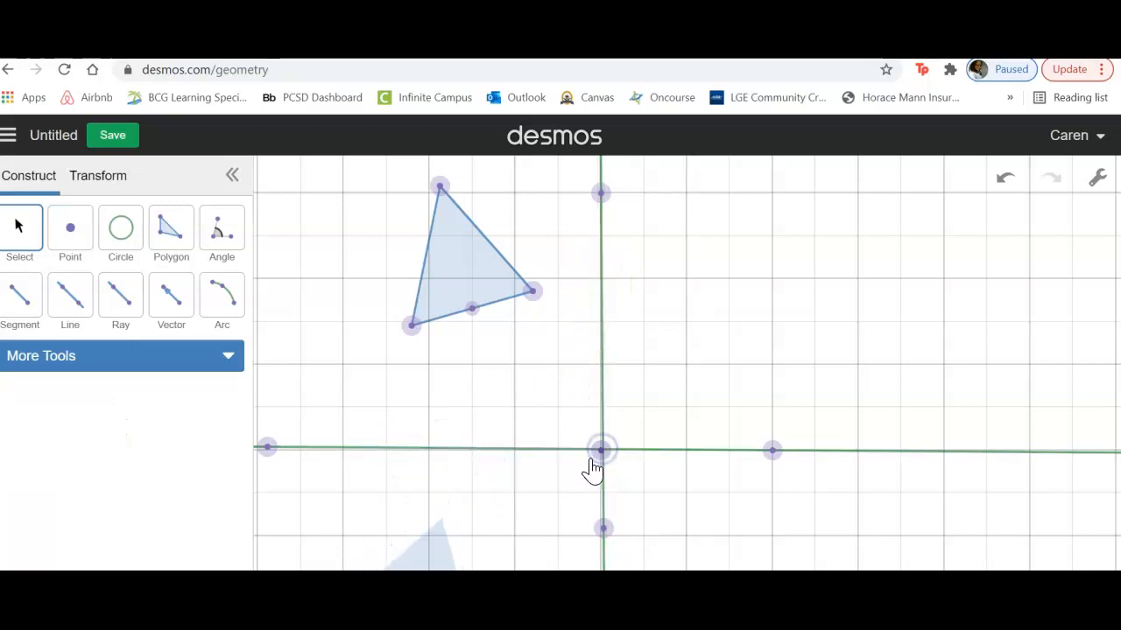
drag(449, 252, 798, 359)
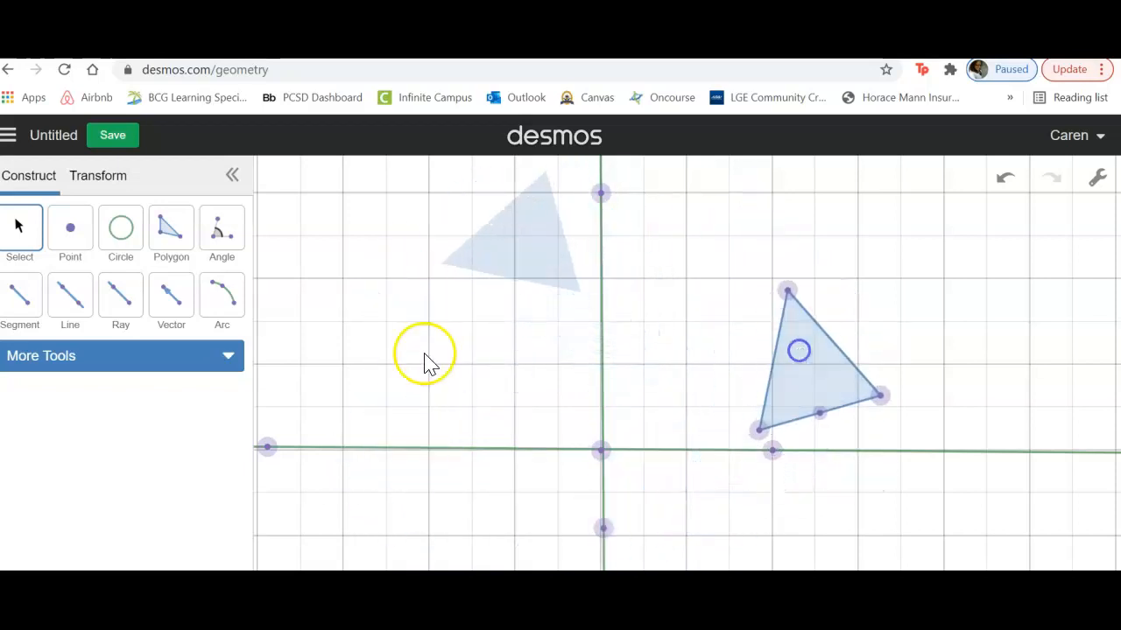